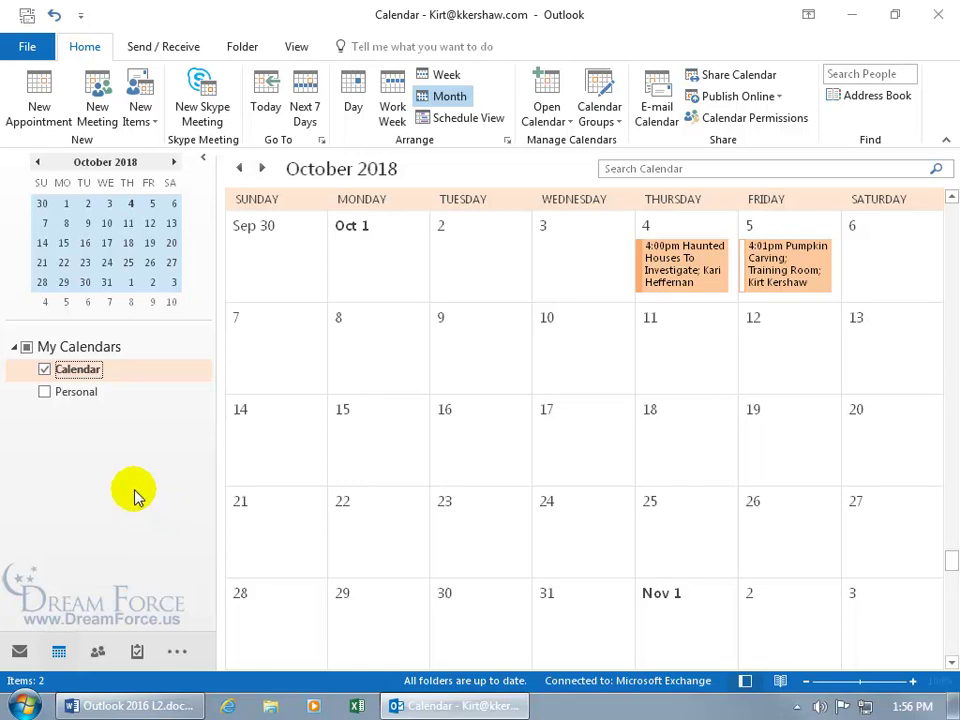
# - Open the Friday Pumpkin Carving meeting and add the external attendee's e-mail address to To
pyautogui.doubleClick(788, 273)
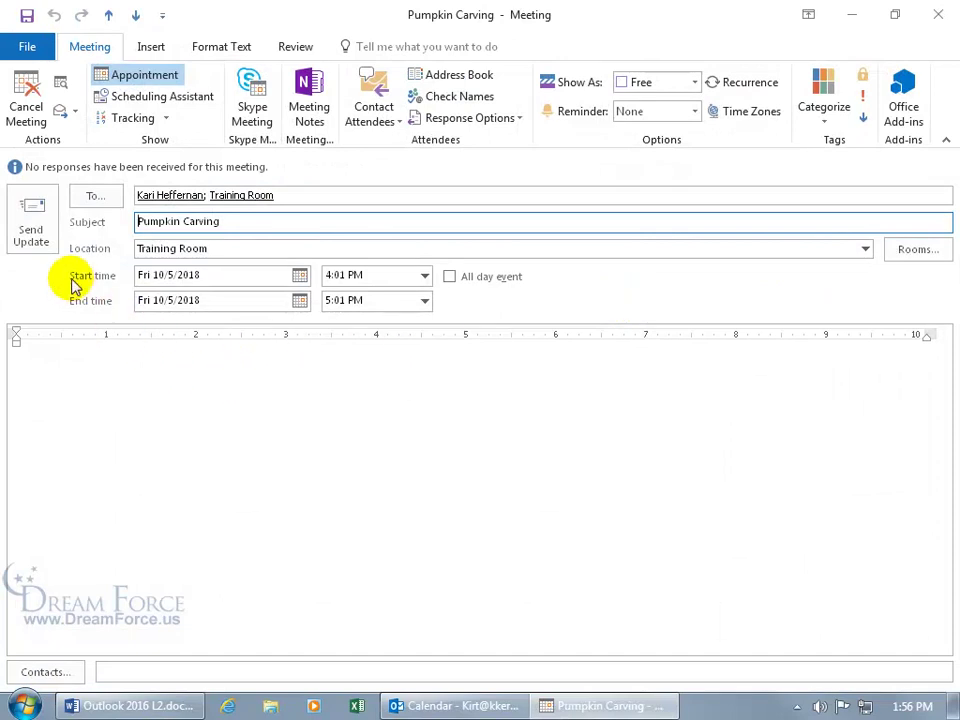
pyautogui.click(305, 196)
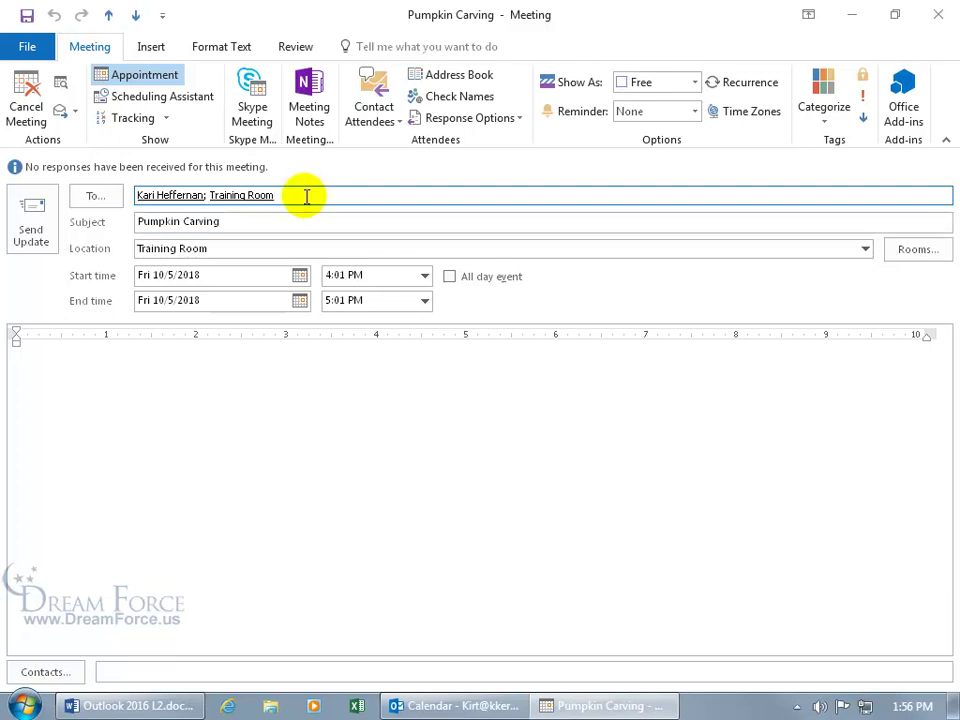
pyautogui.write('; ')
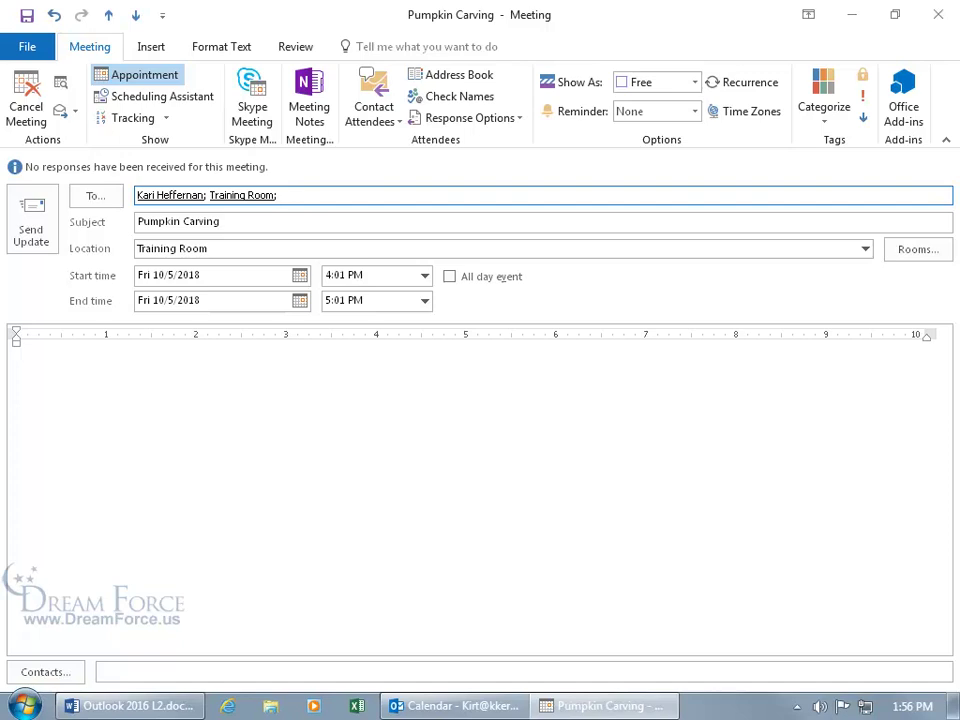
pyautogui.write('wil')
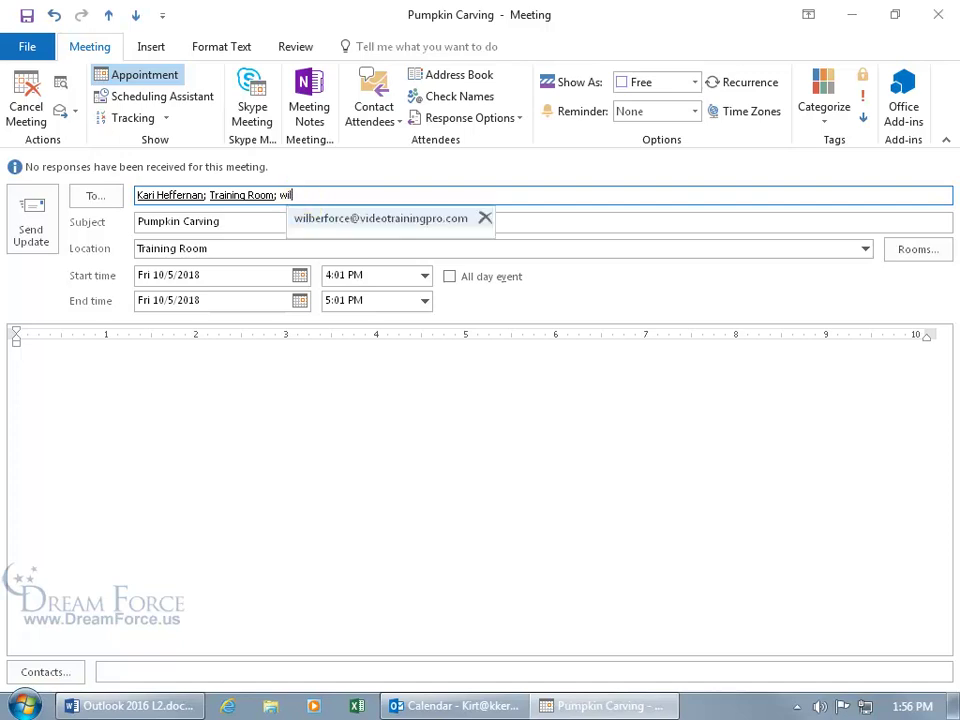
pyautogui.click(333, 228)
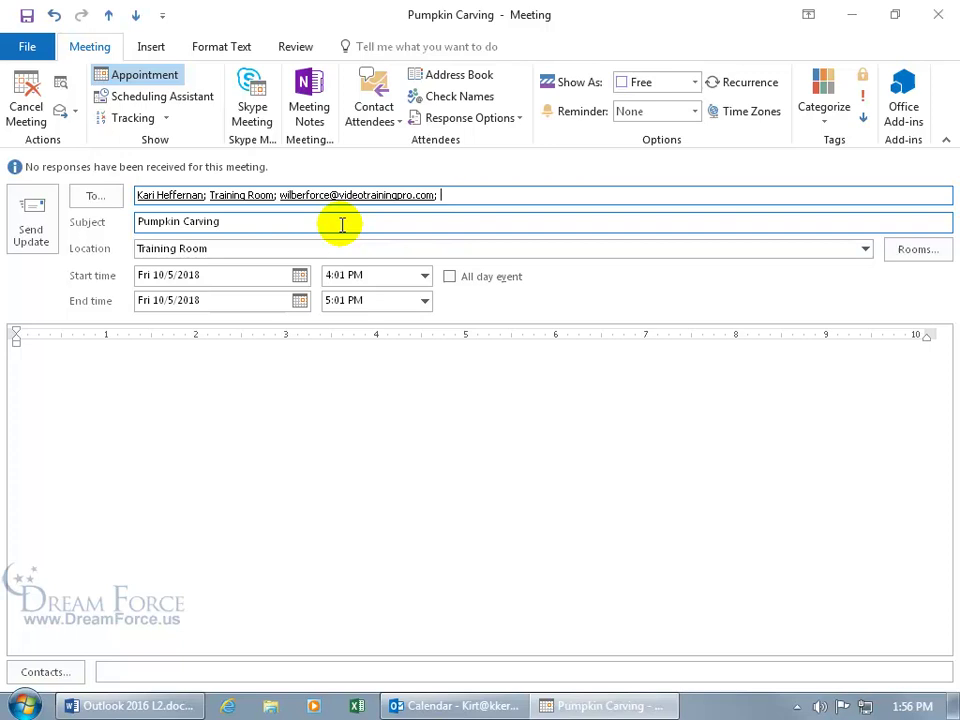
# - Confirm the external address as required, a colleague as optional, and Training Room as resource
pyautogui.click(100, 195)
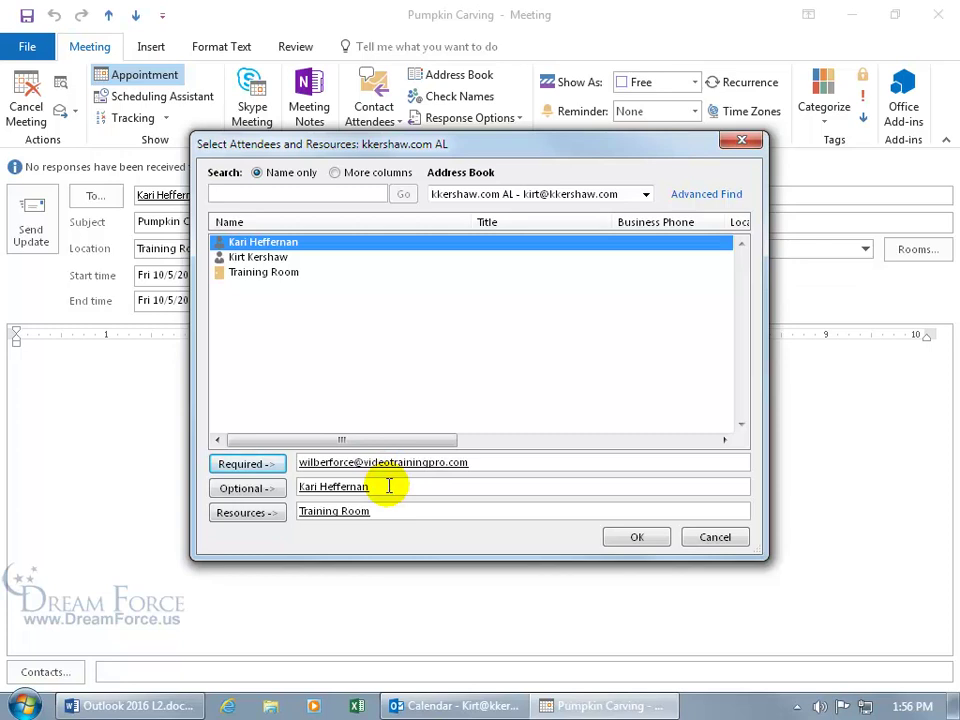
pyautogui.click(385, 486)
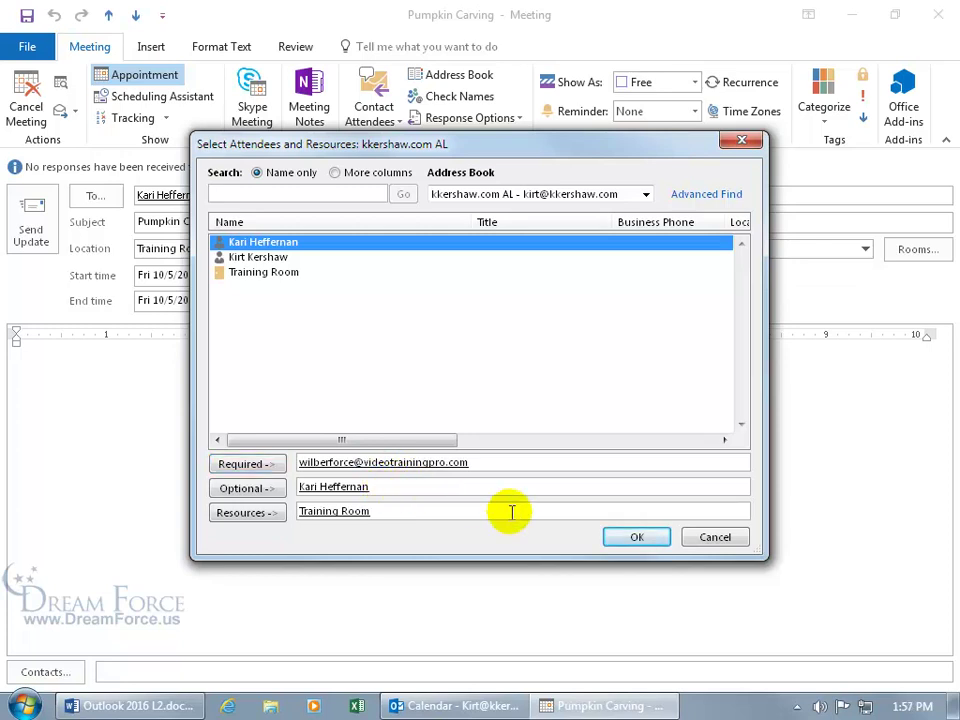
pyautogui.click(634, 536)
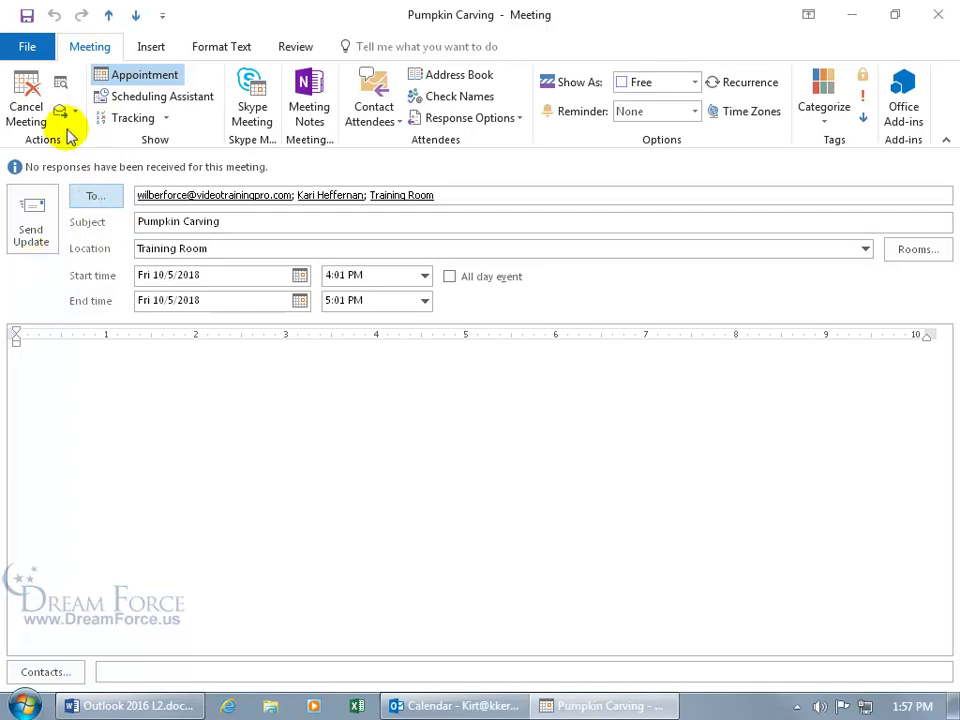
# - Save the meeting with 'Save changes and send update' and 'Send updates to all attendees'
pyautogui.click(27, 16)
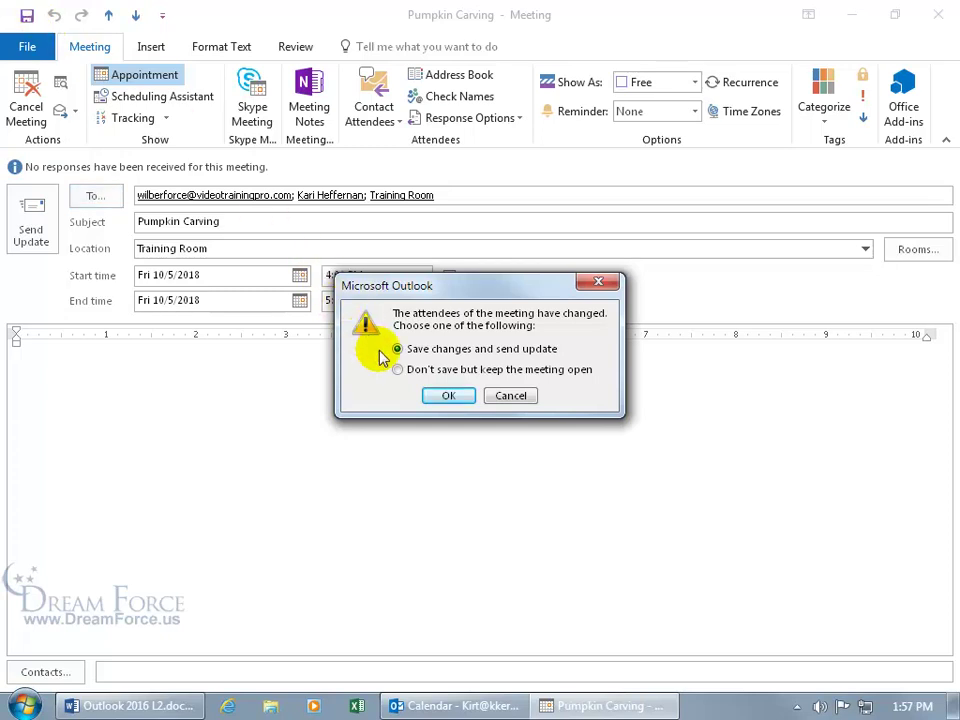
pyautogui.click(447, 395)
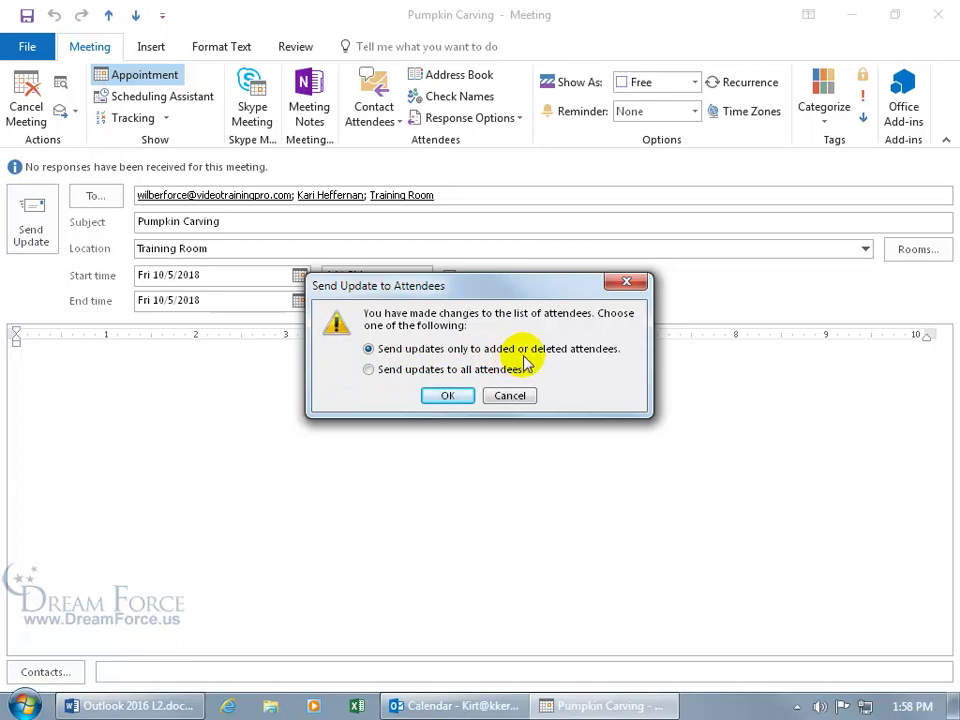
pyautogui.click(423, 370)
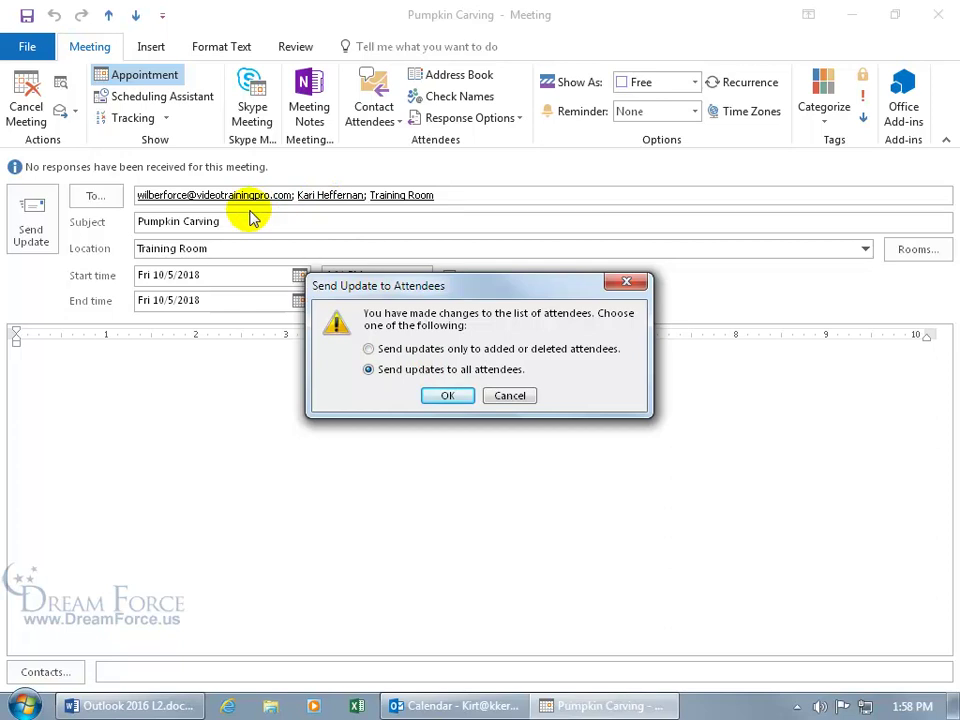
pyautogui.click(447, 395)
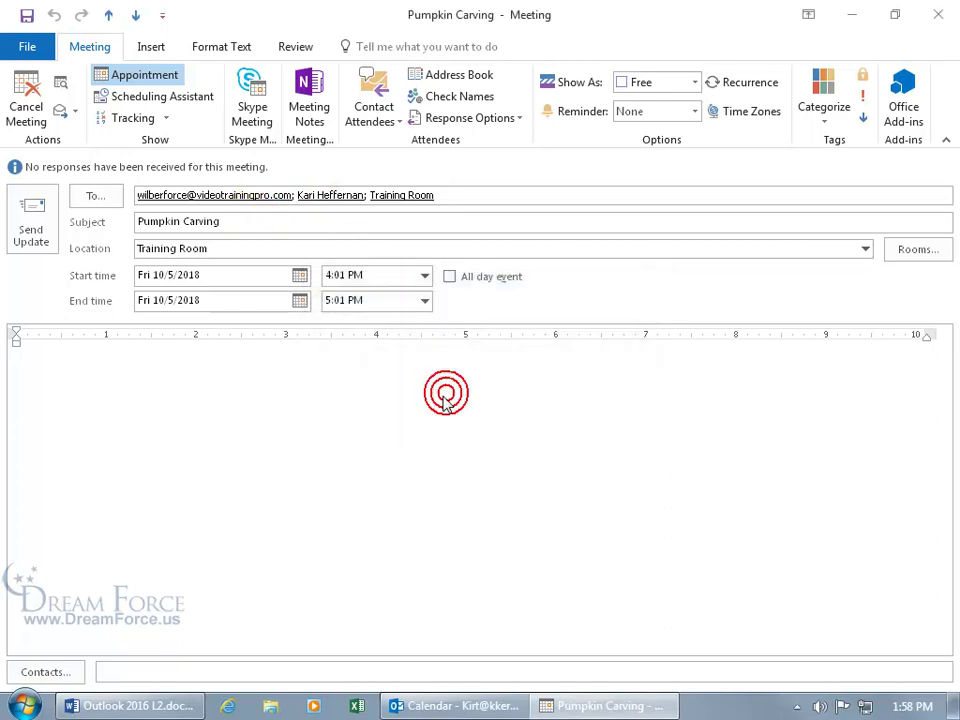
# - Delete the external e-mail address from the meeting's To field
pyautogui.click(292, 195)
pyautogui.press('Delete')
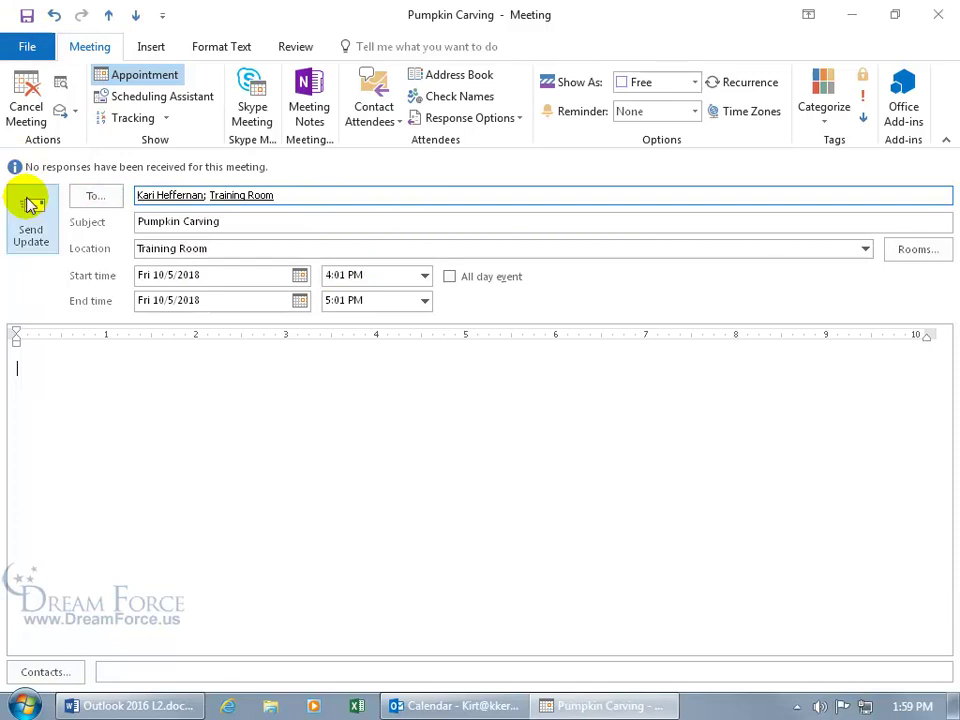
# - Save the meeting and send the update only to added or deleted attendees
pyautogui.click(27, 16)
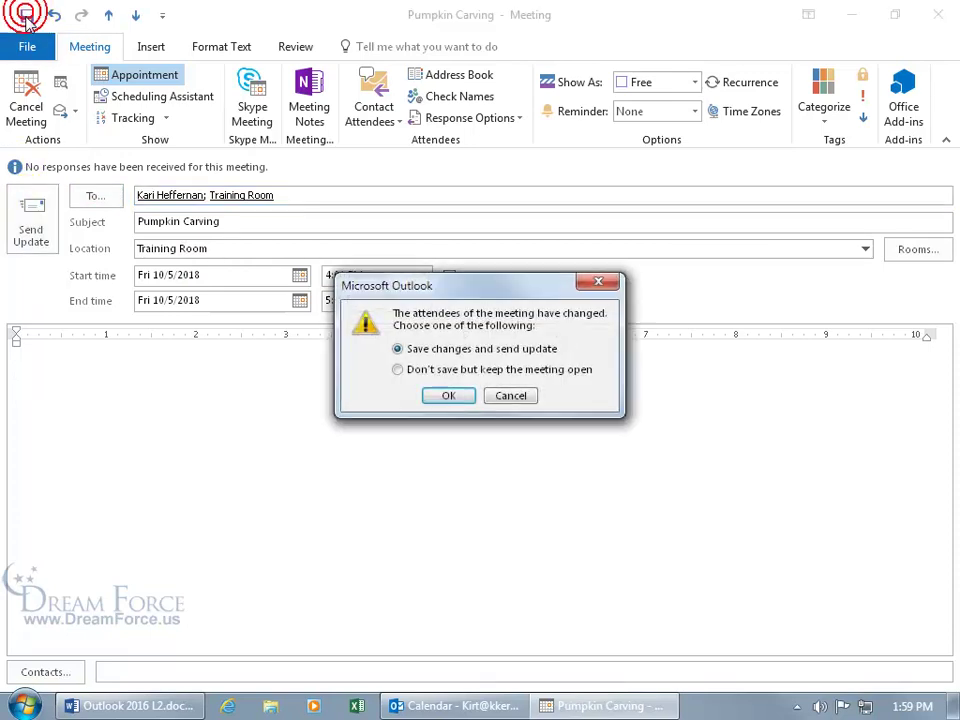
pyautogui.click(448, 398)
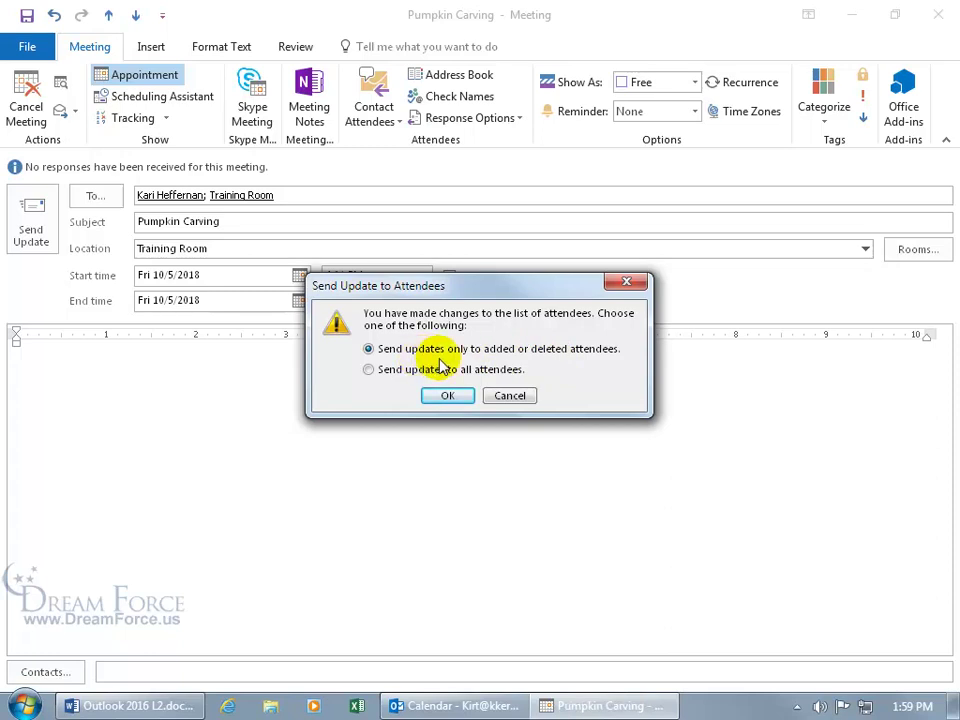
pyautogui.click(452, 395)
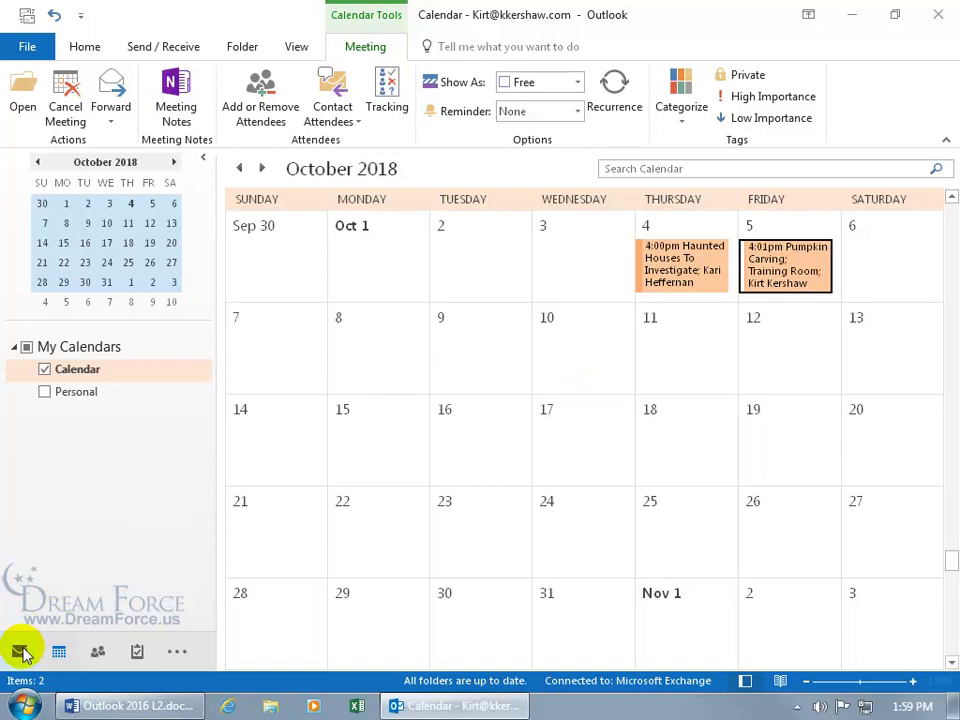
# - Go to Sent Items and open the 'Canceled: Pumpkin Carving' notice
pyautogui.click(20, 652)
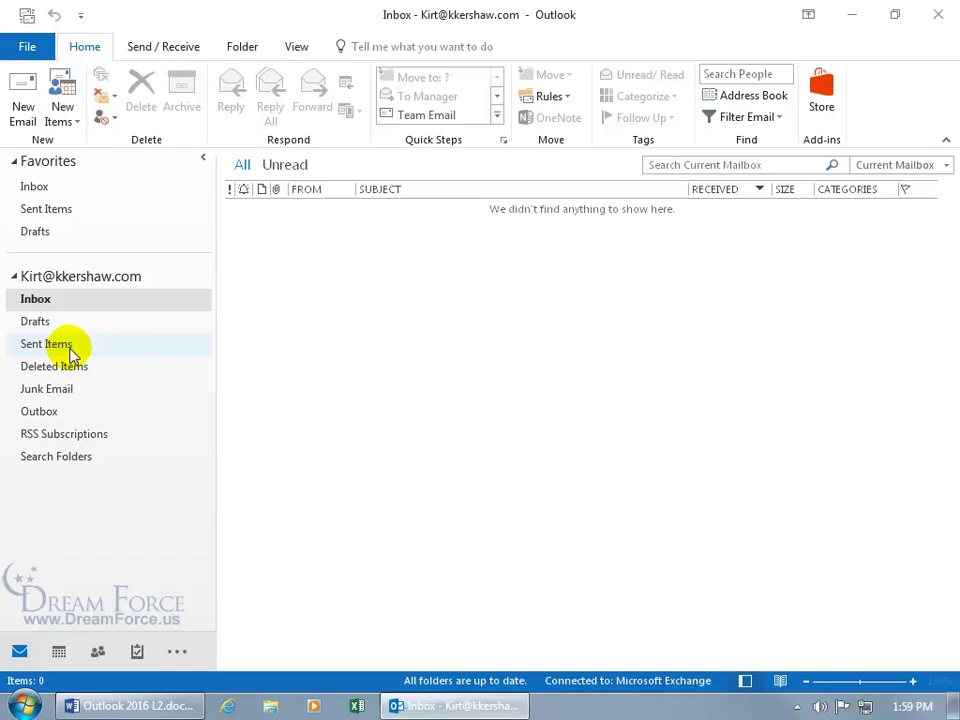
pyautogui.click(67, 350)
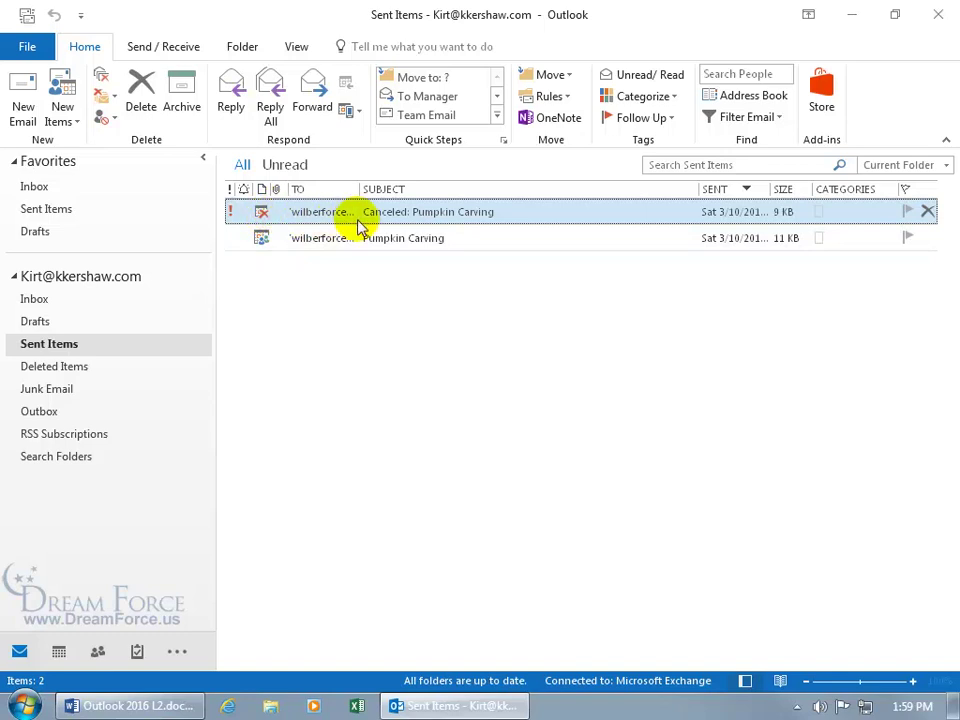
pyautogui.doubleClick(431, 214)
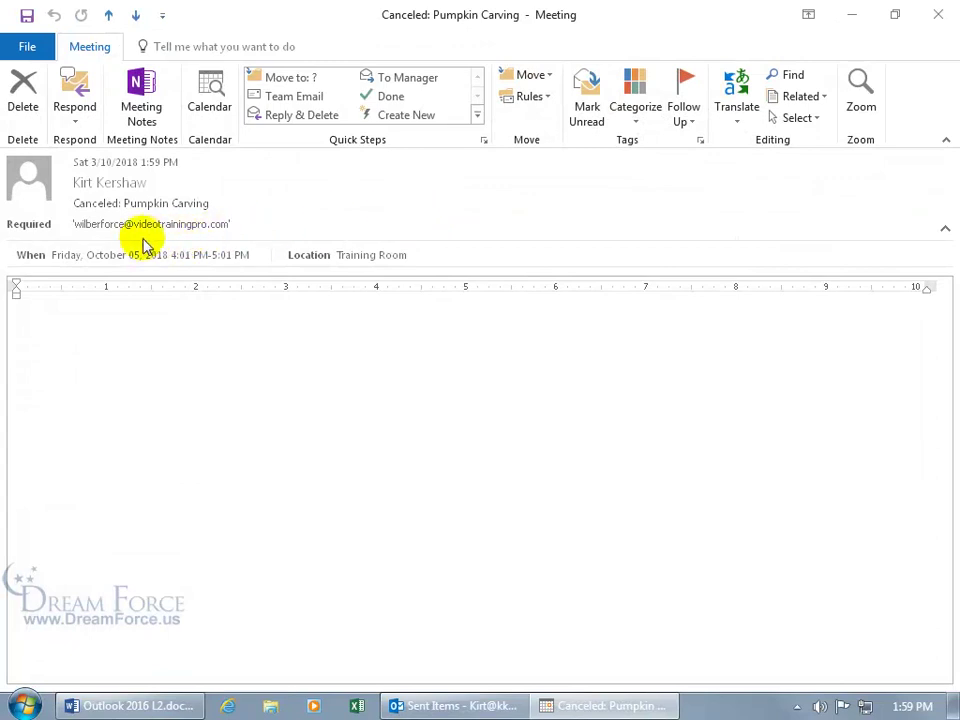
pyautogui.moveTo(158, 218)
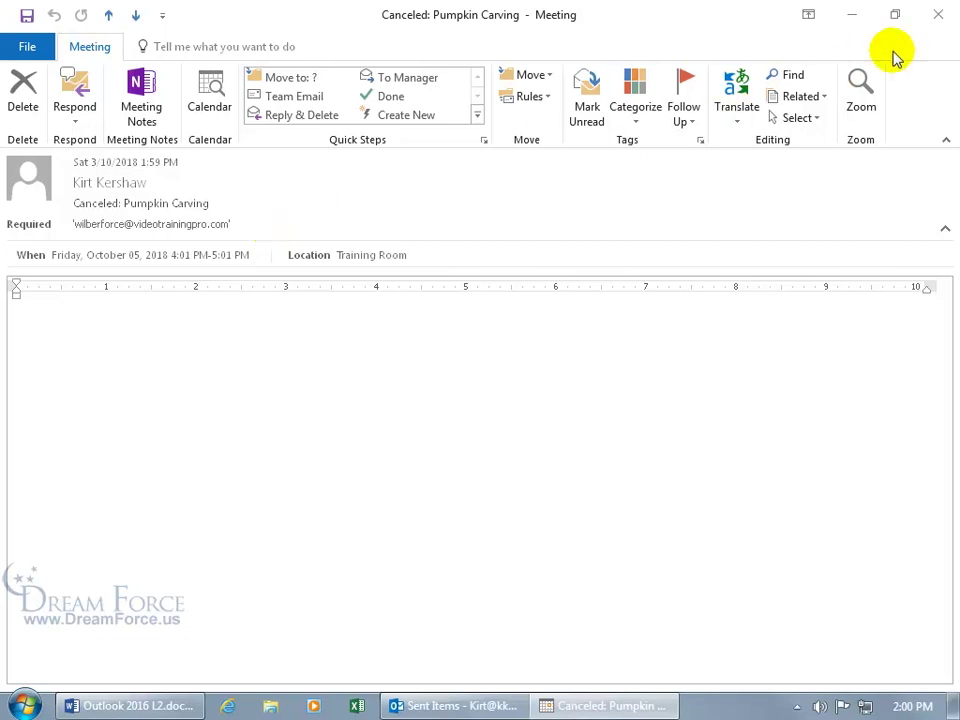
# - Close the notice and reopen the October 5 Pumpkin Carving meeting from the October 2018 calendar
pyautogui.click(937, 16)
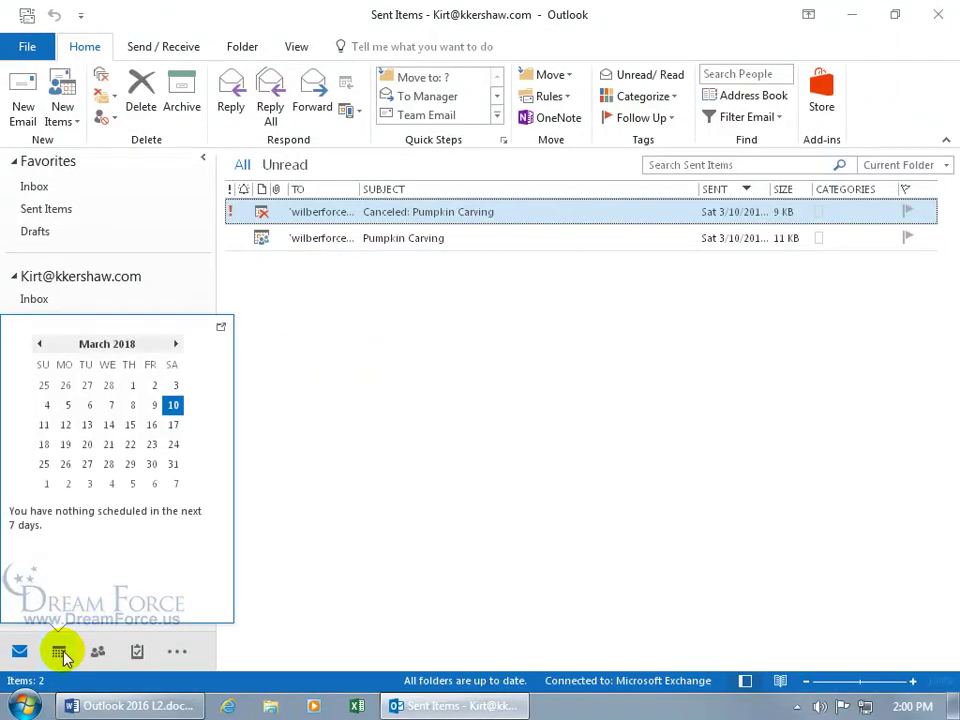
pyautogui.click(60, 652)
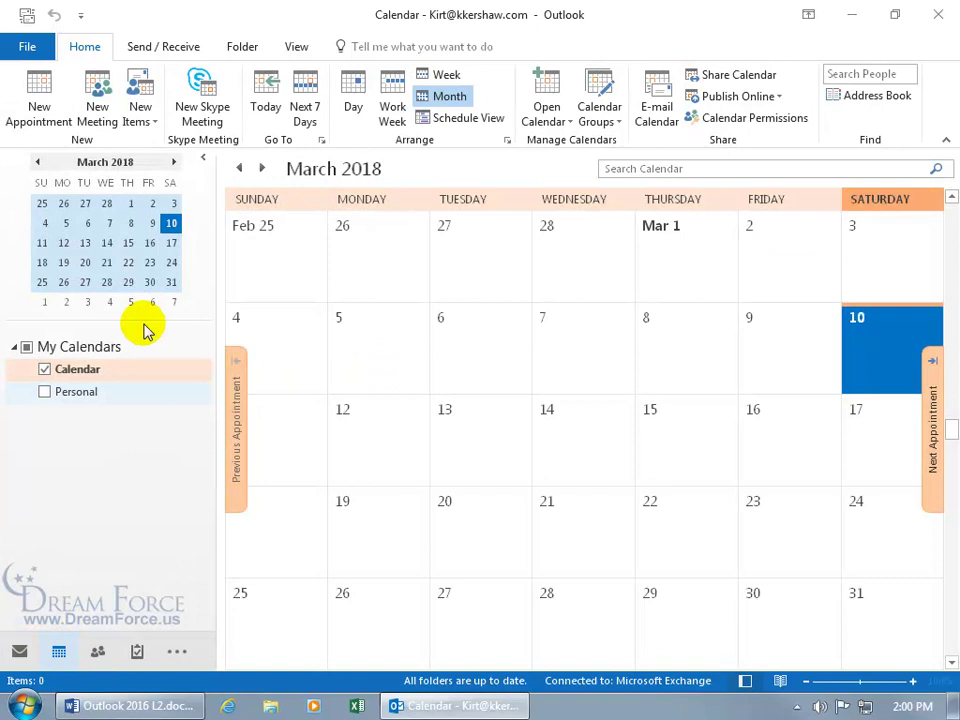
pyautogui.moveTo(105, 162)
pyautogui.mouseDown()
pyautogui.moveTo(107, 240)
pyautogui.moveTo(111, 171)
pyautogui.mouseUp()
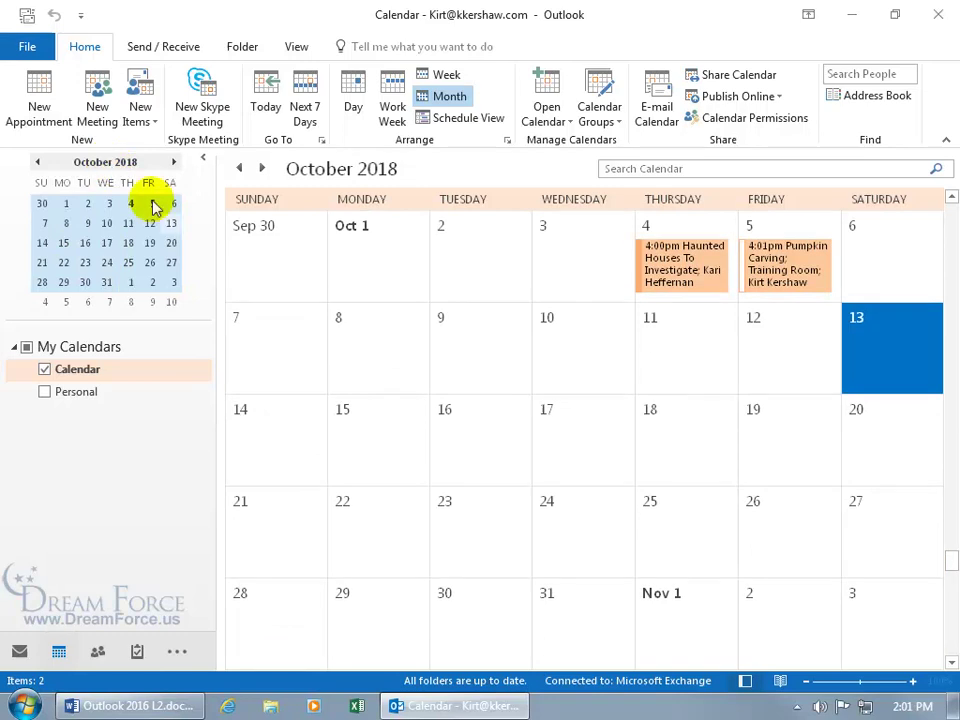
pyautogui.click(791, 262)
pyautogui.doubleClick(791, 262)
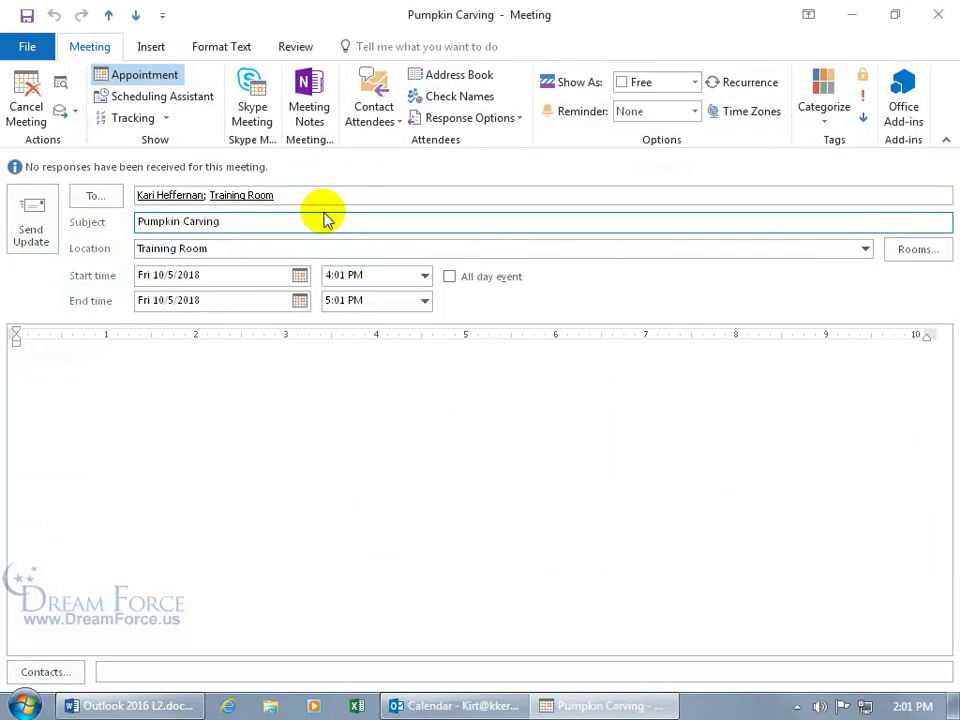
# - Add the removed external attendee's address back to the To field
pyautogui.click(298, 195)
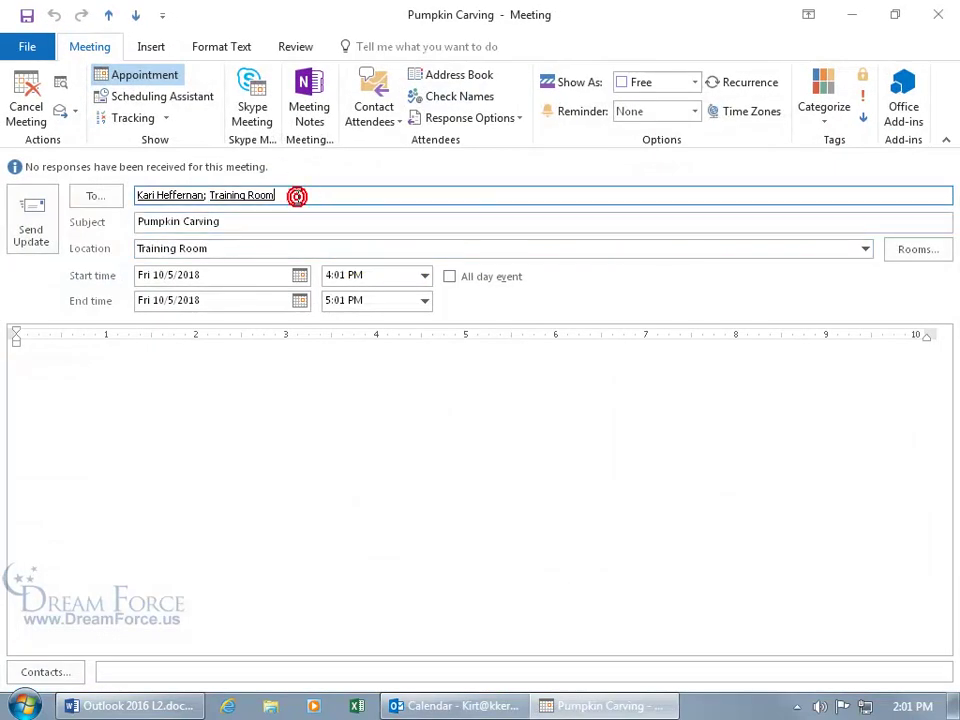
pyautogui.write('wi')
pyautogui.press('Return')
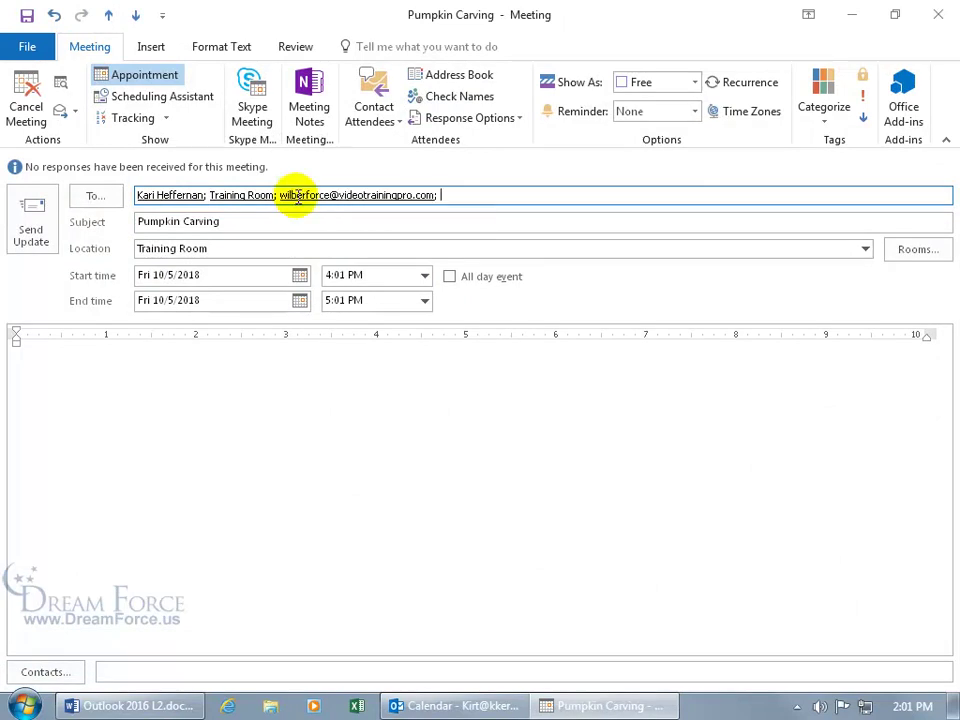
# - Send the updated invitation, then reopen the meeting and send its cancellation to all attendees
pyautogui.click(32, 217)
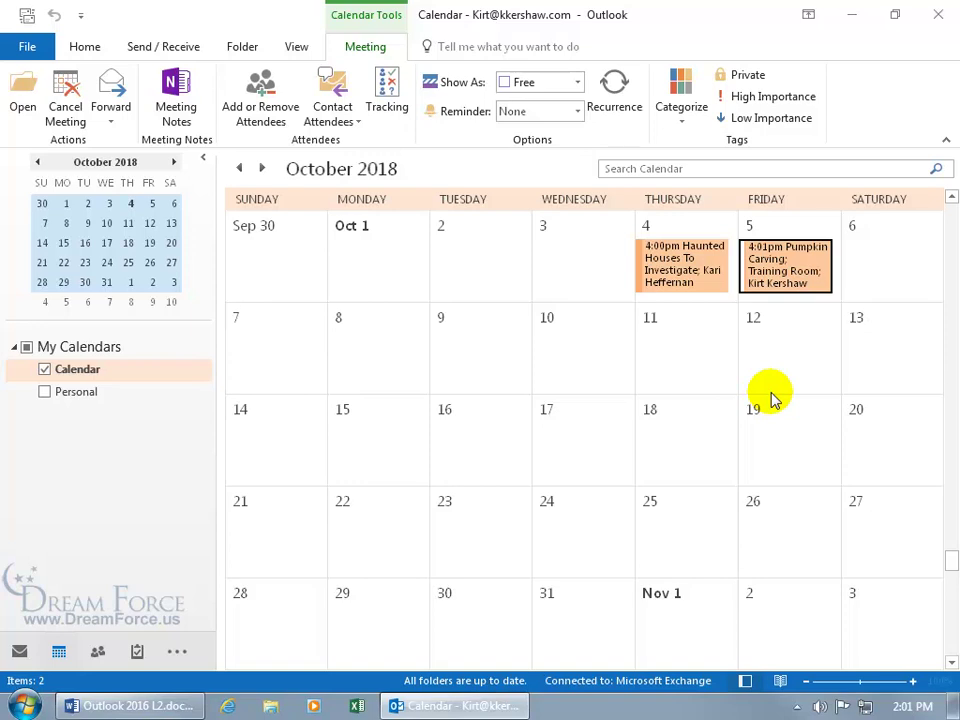
pyautogui.doubleClick(763, 248)
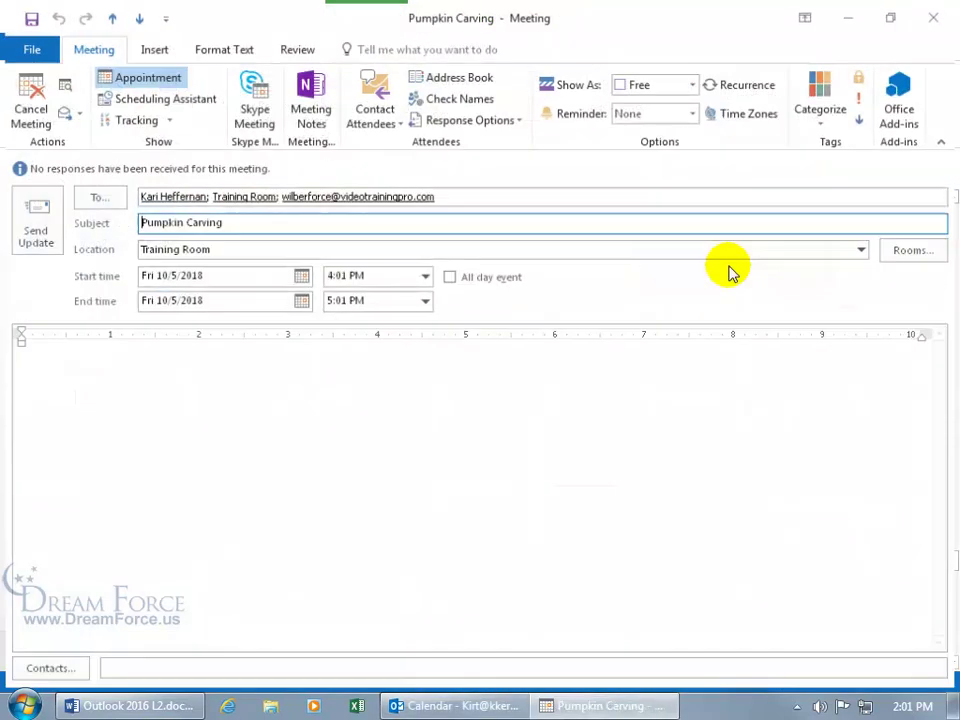
pyautogui.click(27, 95)
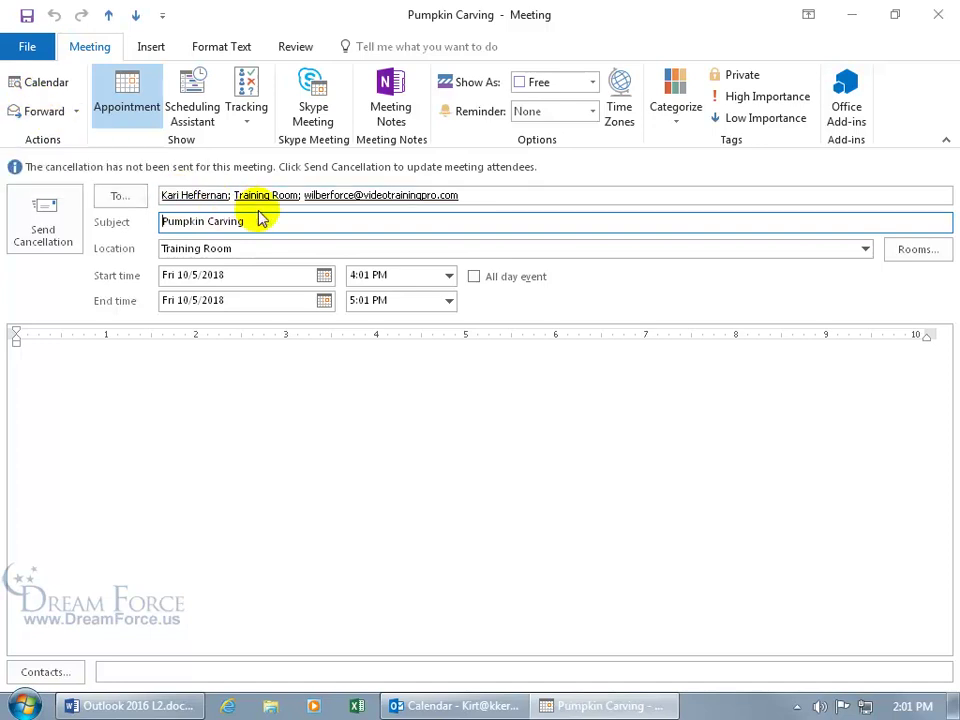
pyautogui.click(71, 223)
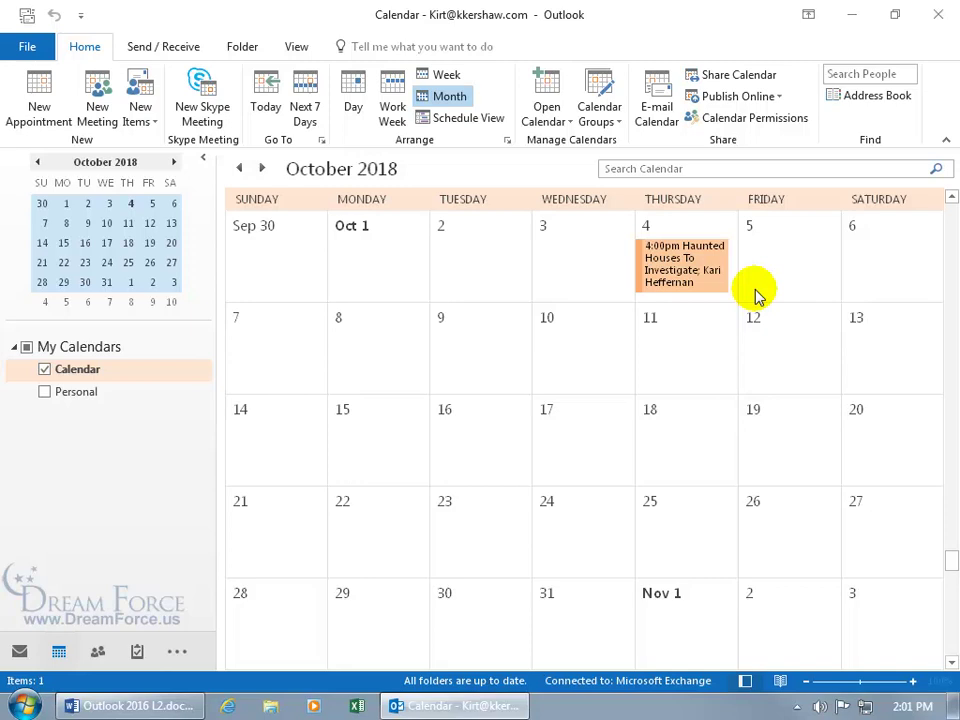
# - Open the newest 'Canceled: Pumpkin Carving' notice in Sent Items to check both attendees, then close it
pyautogui.click(17, 651)
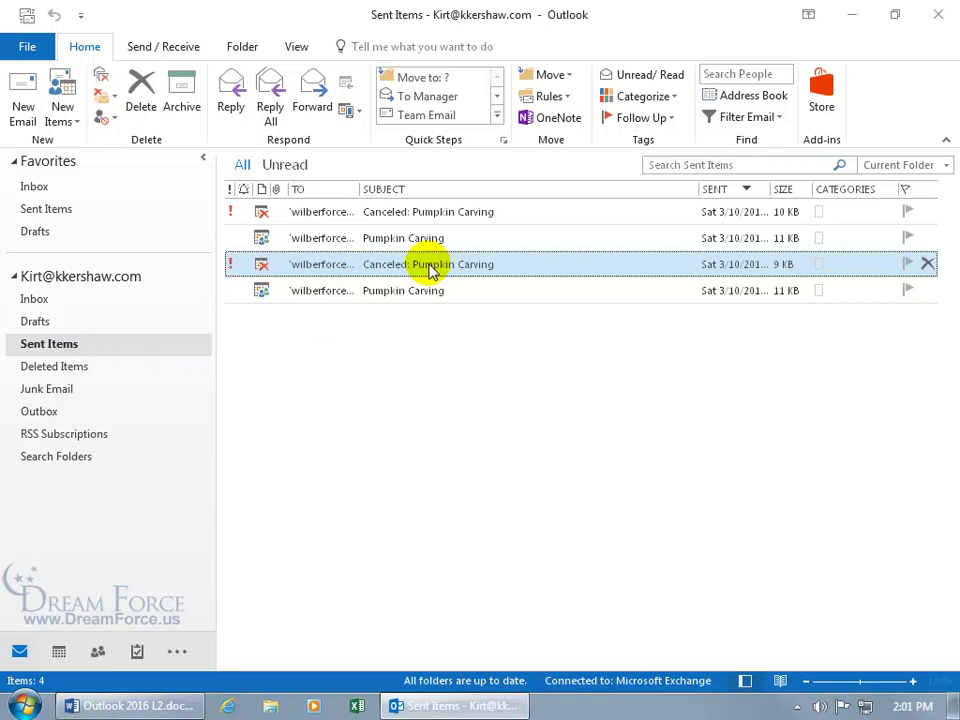
pyautogui.doubleClick(416, 211)
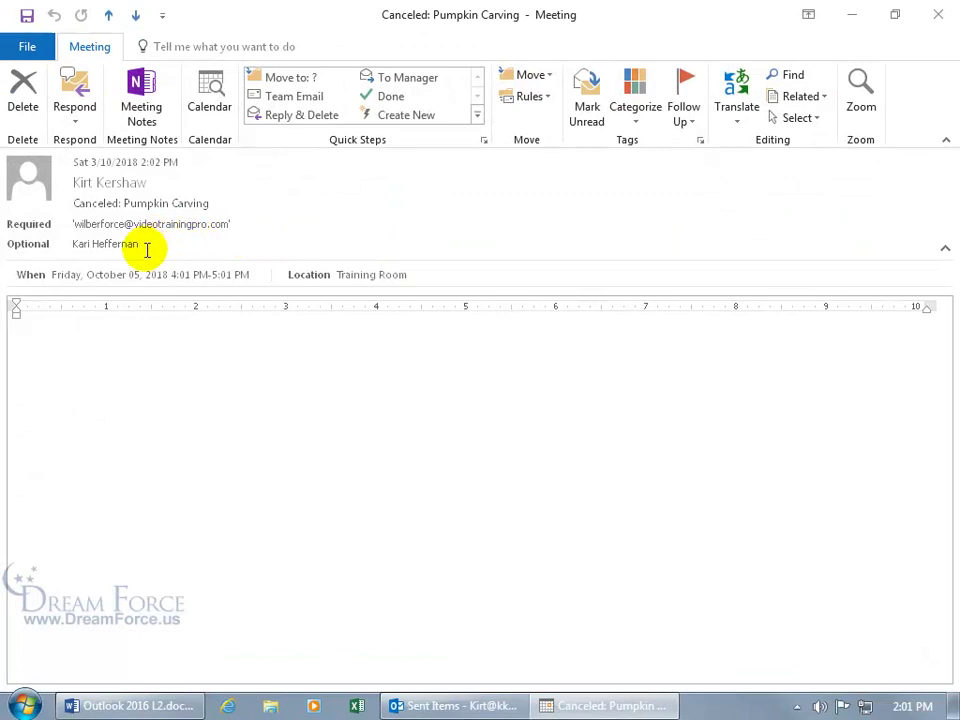
pyautogui.moveTo(124, 248)
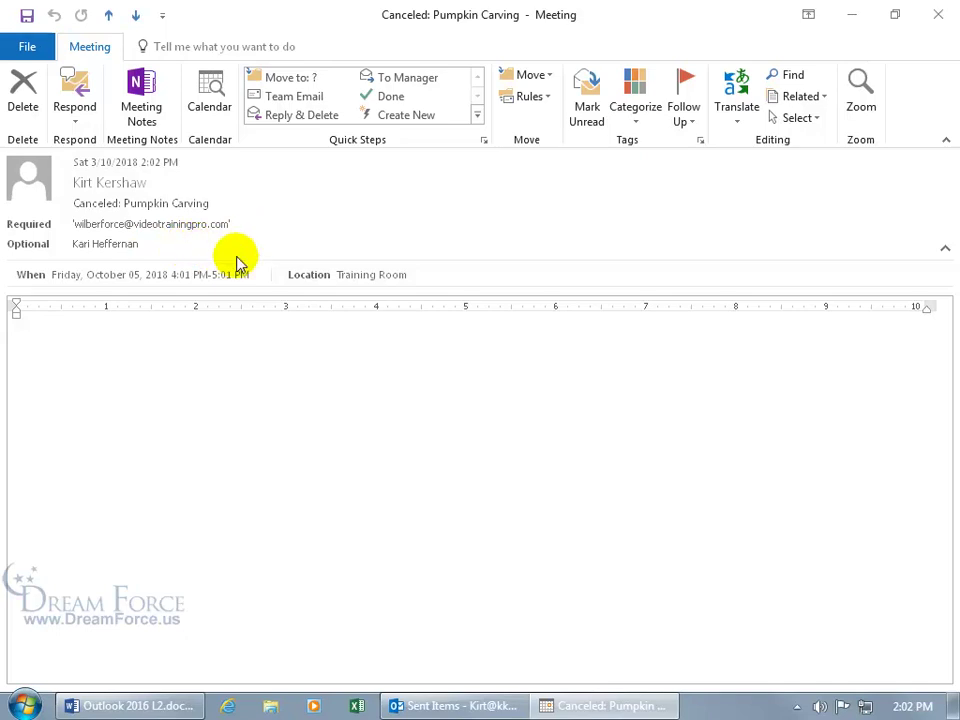
pyautogui.click(938, 15)
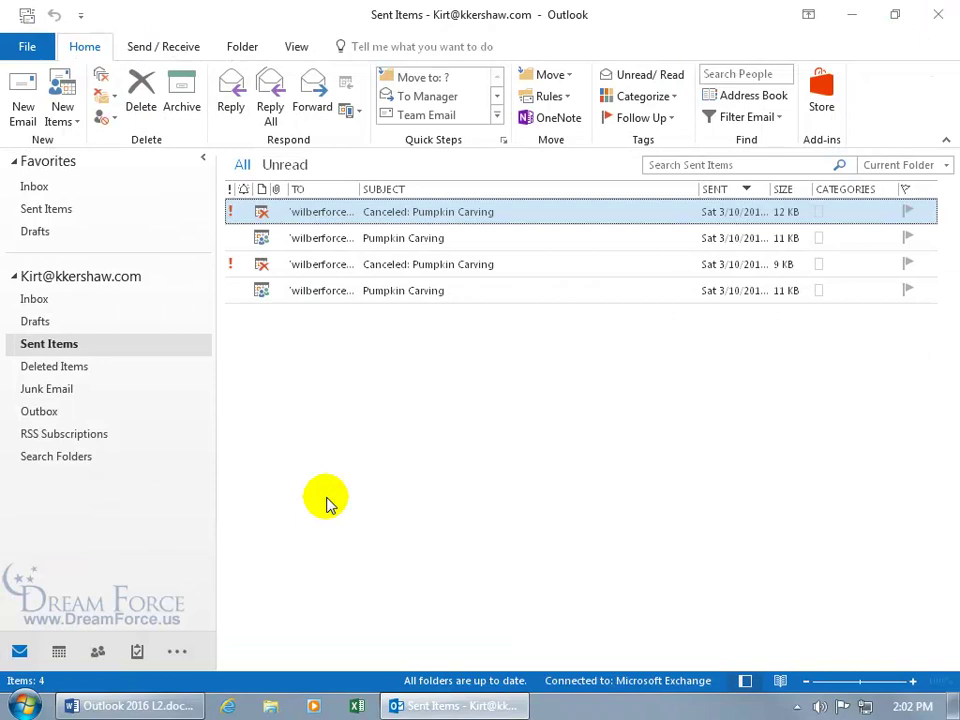
# - Open the Inbox folder to see the new 'Haunted Houses To Investigate' invitation
pyautogui.click(79, 302)
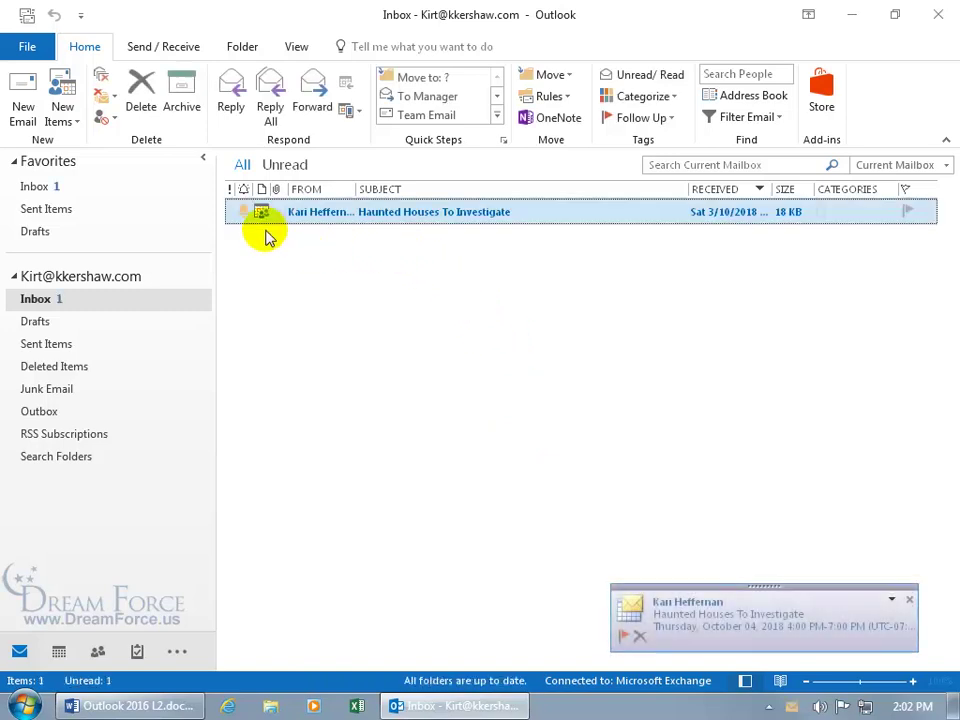
pyautogui.doubleClick(343, 213)
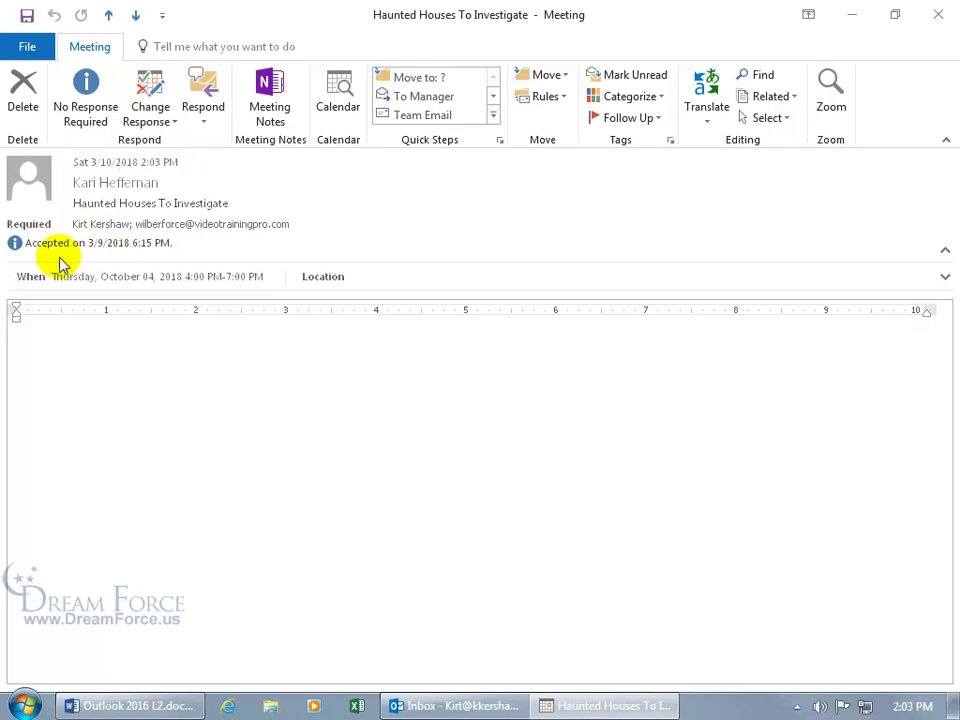
pyautogui.click(150, 125)
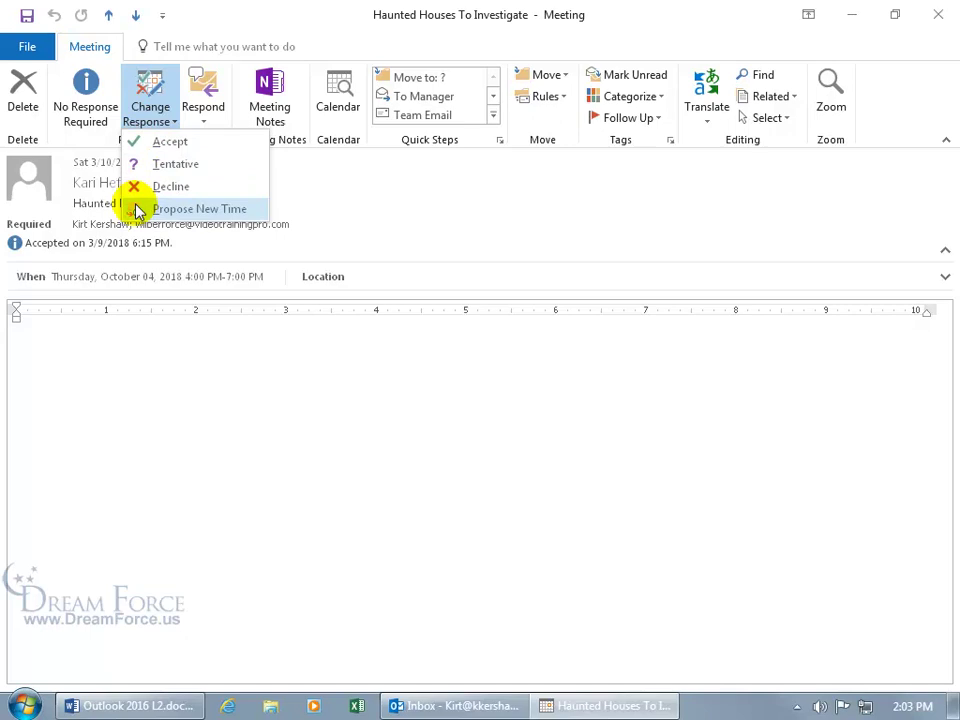
pyautogui.click(106, 250)
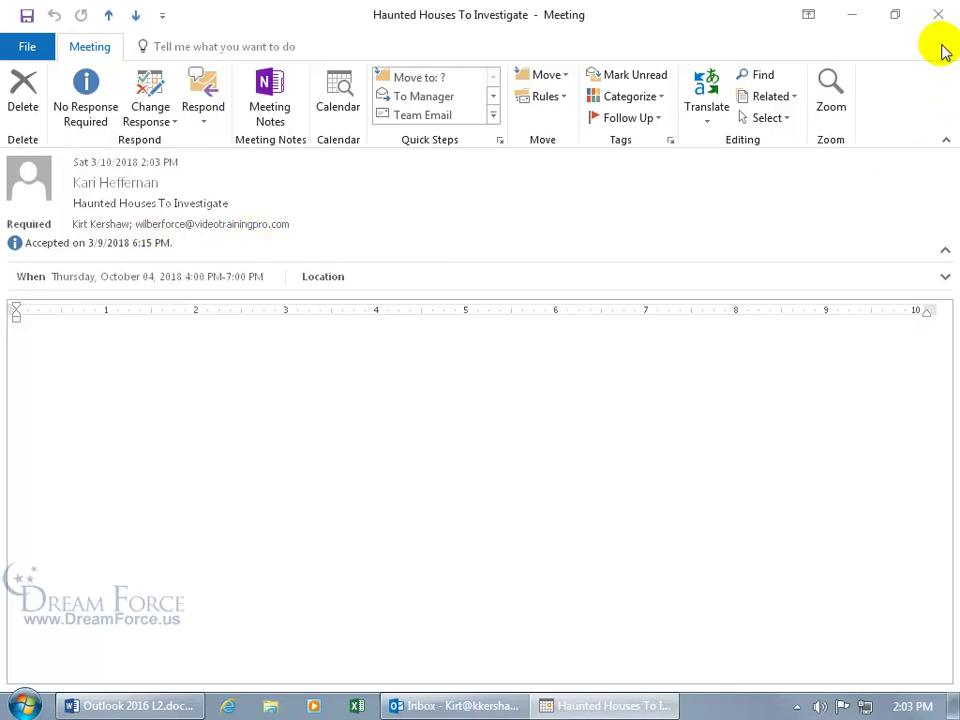
pyautogui.click(938, 15)
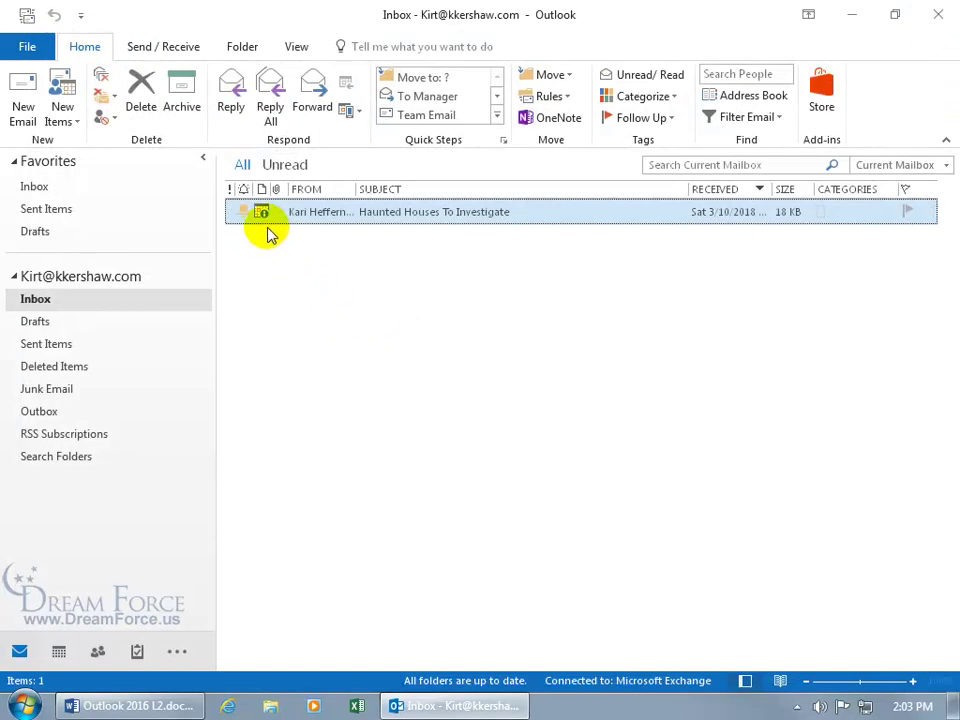